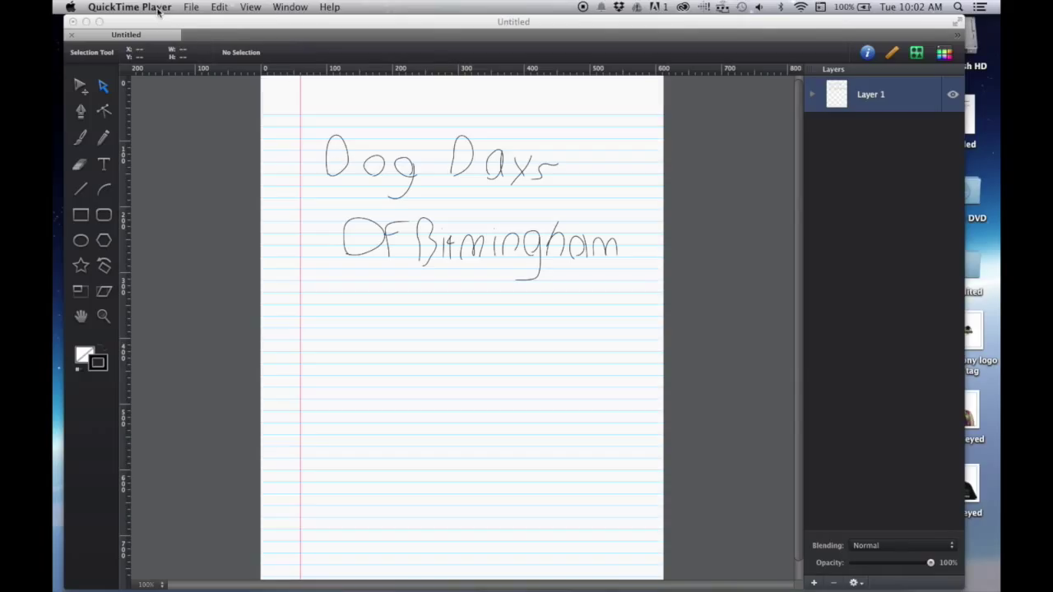
left_click(198, 27)
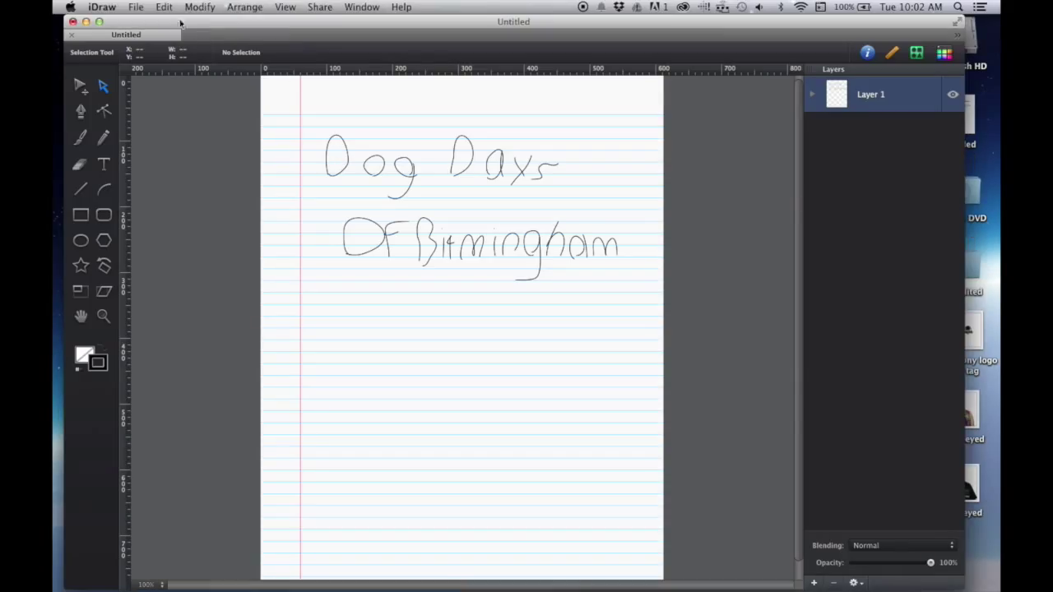
left_click(136, 7)
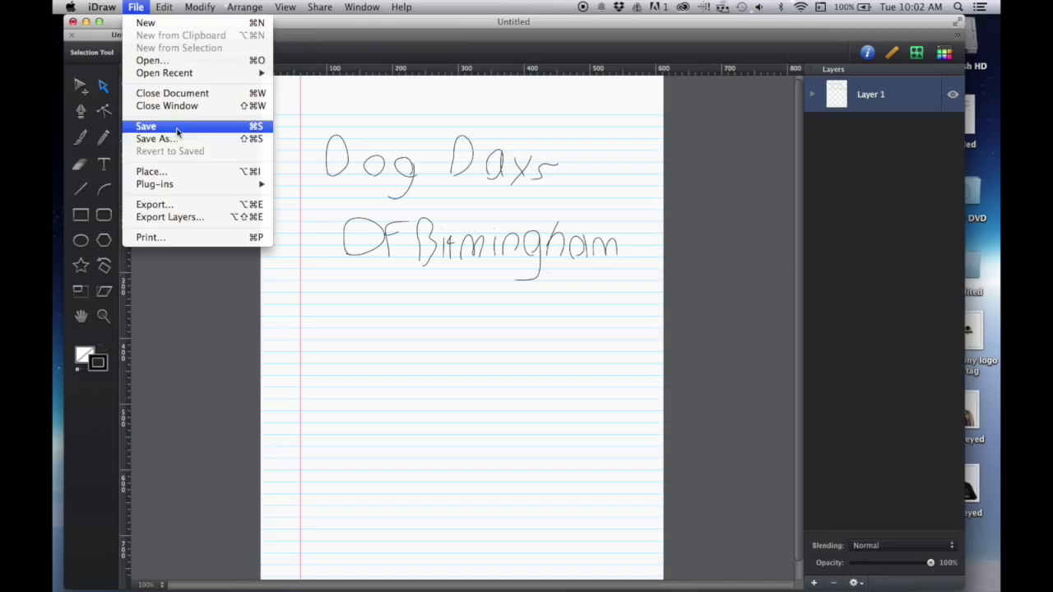
left_click(177, 206)
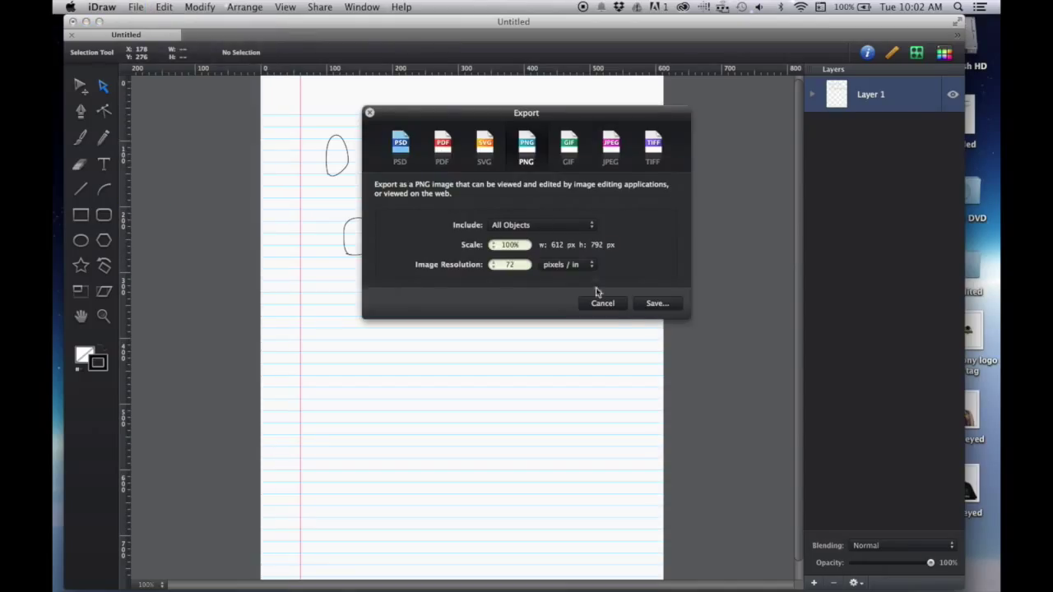
left_click(617, 308)
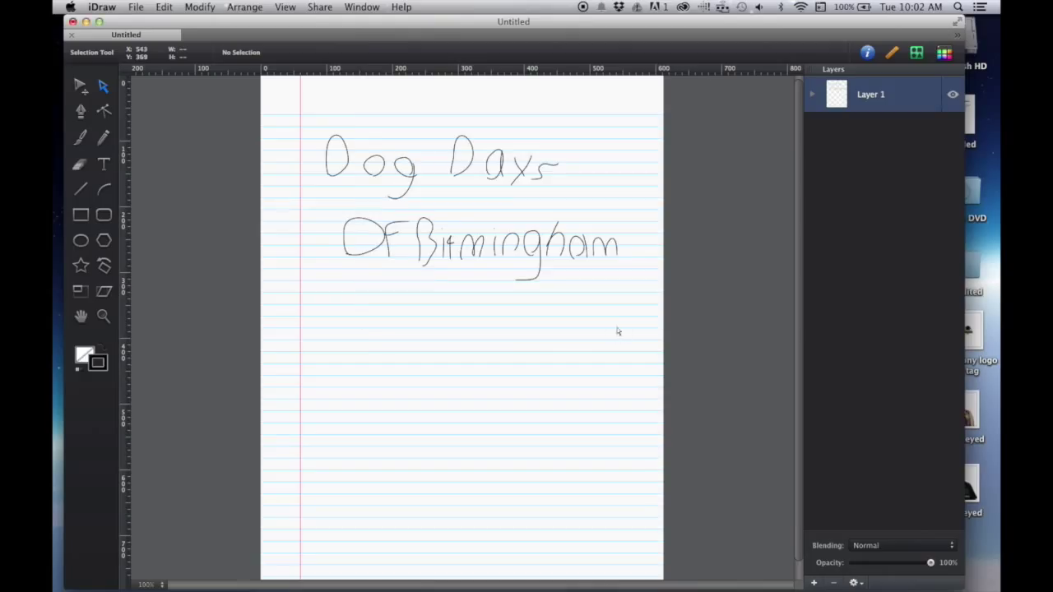
- Reshape the D, o and g of 'Dog' by moving one anchor point on each
left_click(344, 176)
left_click_drag(346, 165, 340, 157)
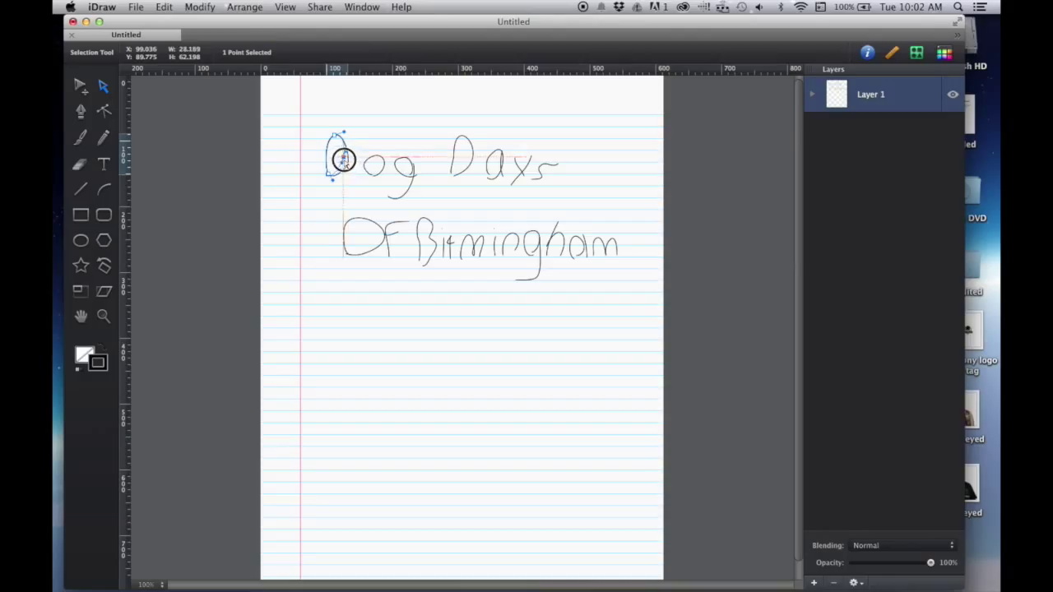
left_click(381, 177)
left_click_drag(378, 158, 371, 158)
left_click(411, 172)
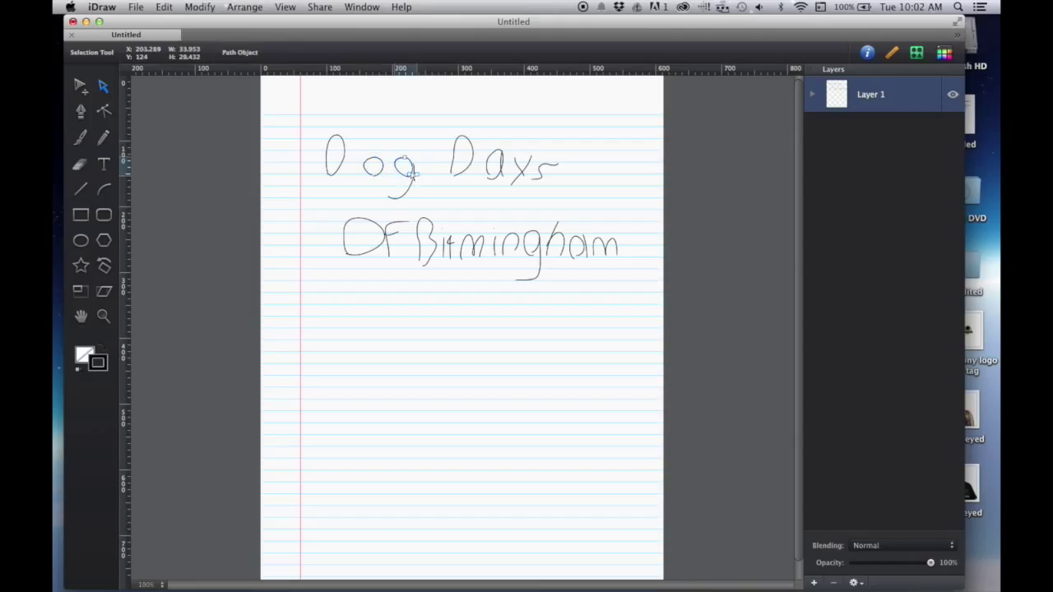
left_click_drag(407, 161, 411, 168)
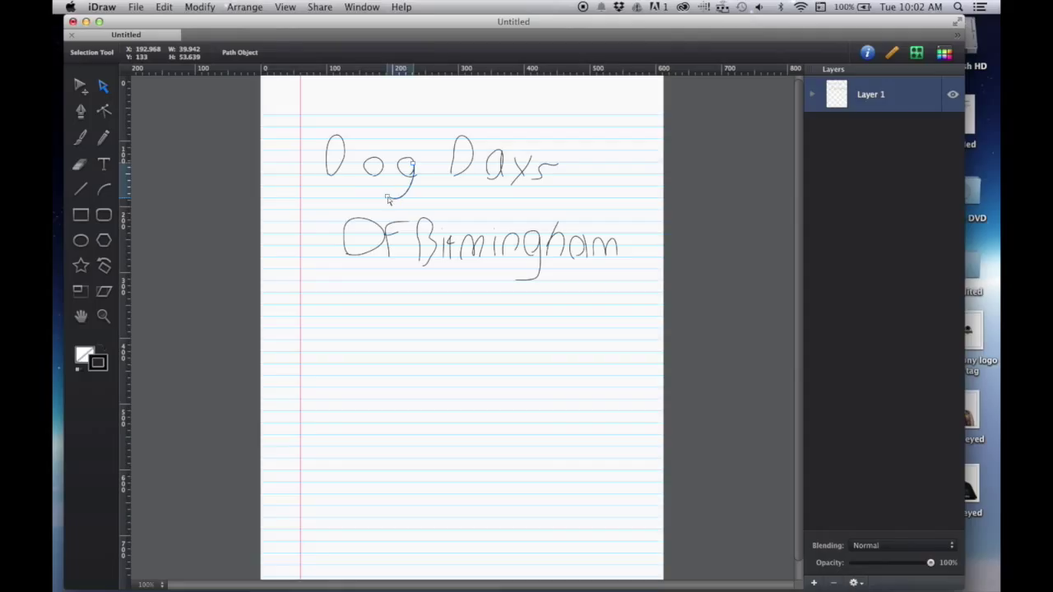
left_click(387, 195)
left_click(389, 198)
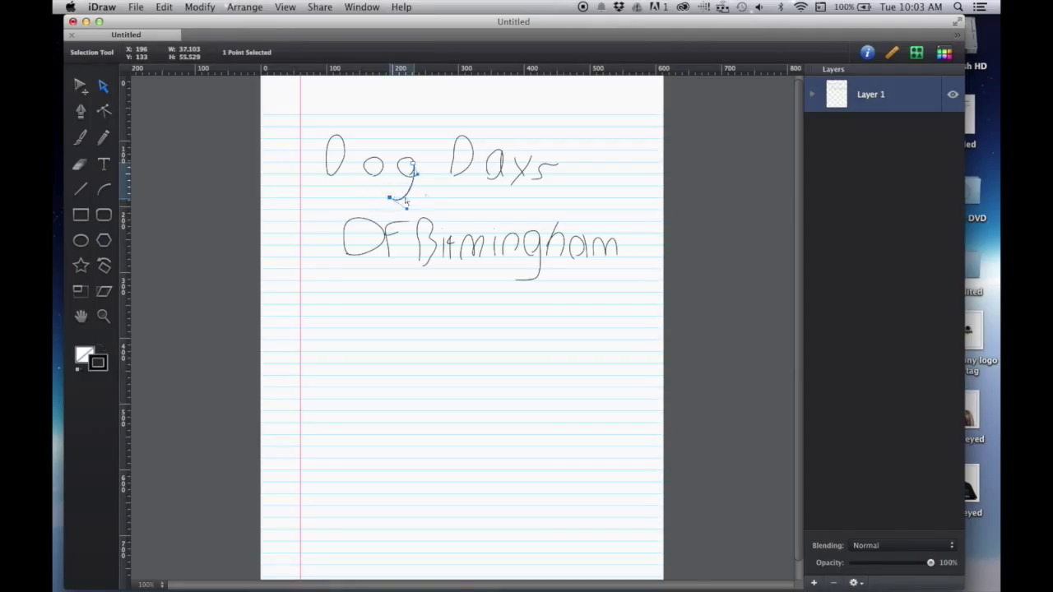
- Nudge the bottom of the D in 'Days' and adjust points on Birmingham's B and m's
left_click(464, 141)
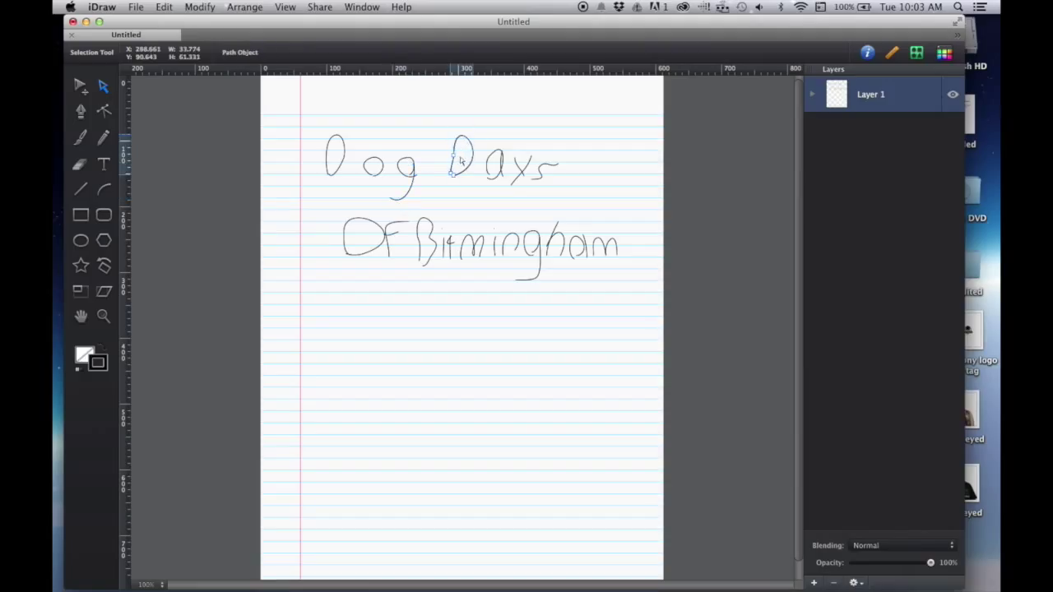
left_click(453, 155)
left_click_drag(453, 176, 454, 180)
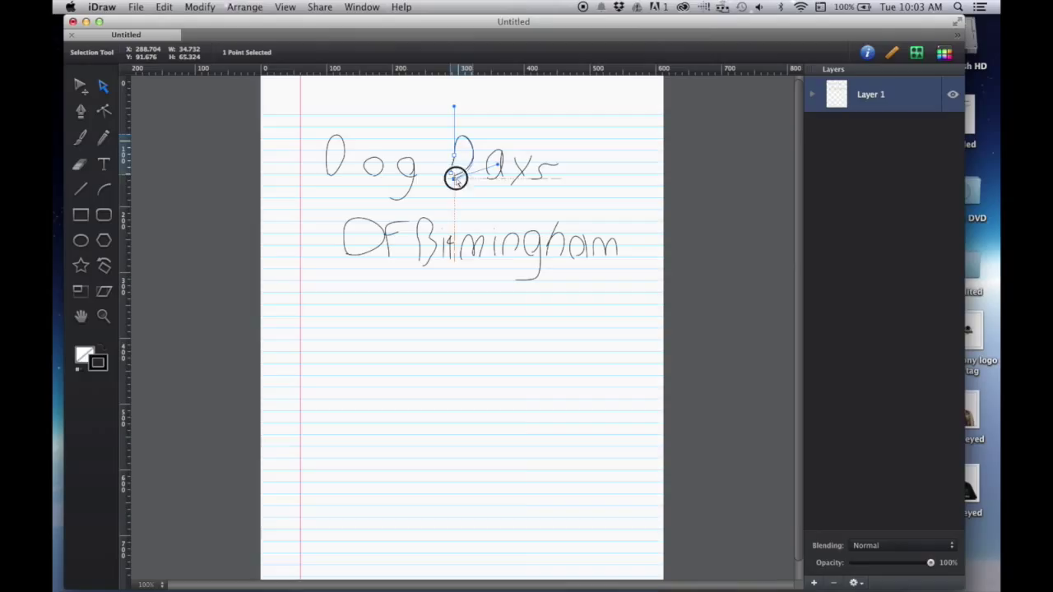
left_click(494, 150)
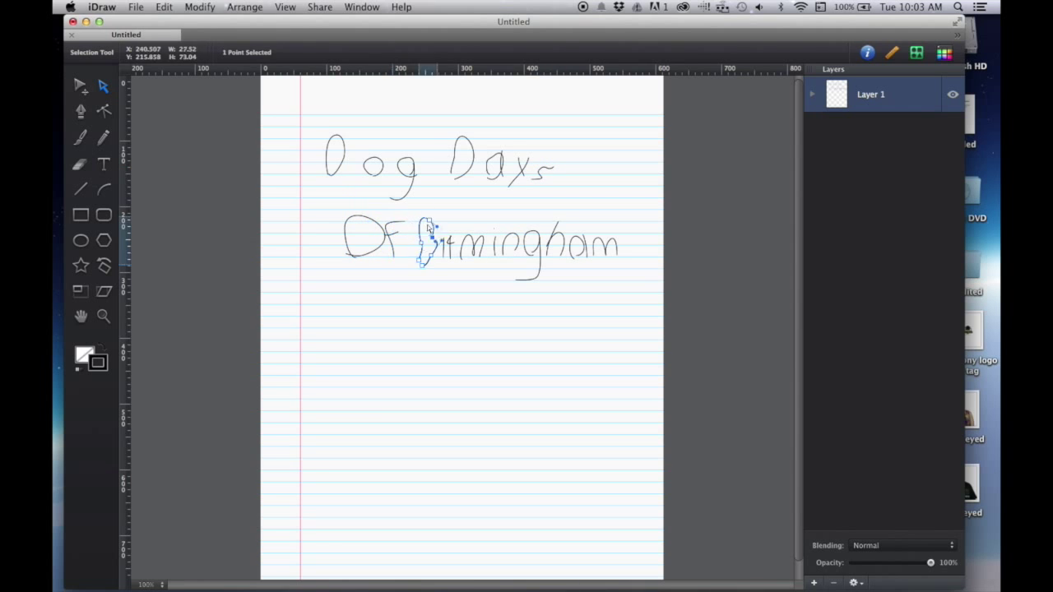
left_click(471, 255)
left_click(602, 254)
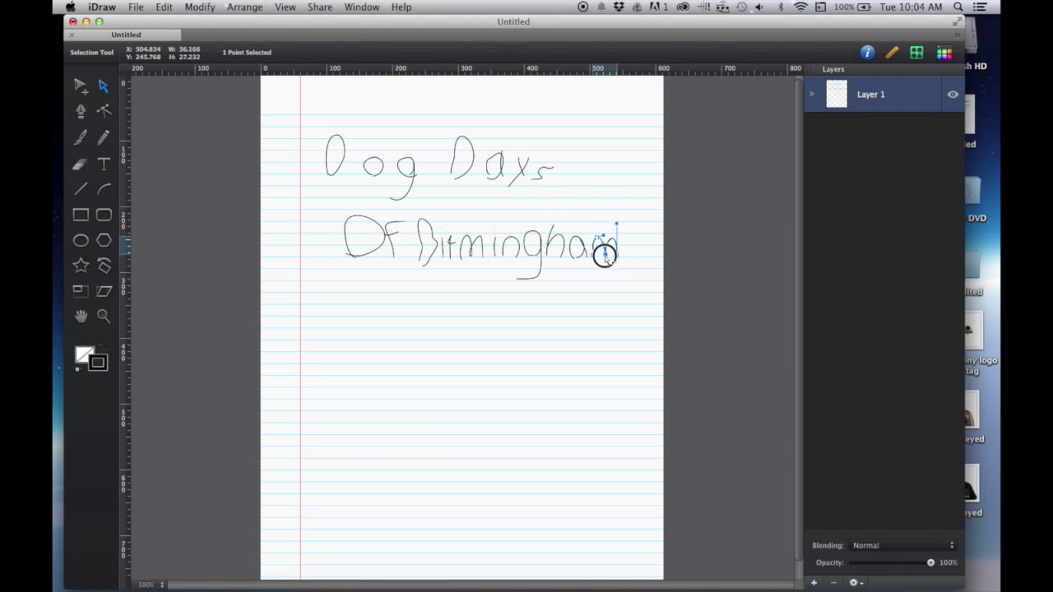
left_click(135, 7)
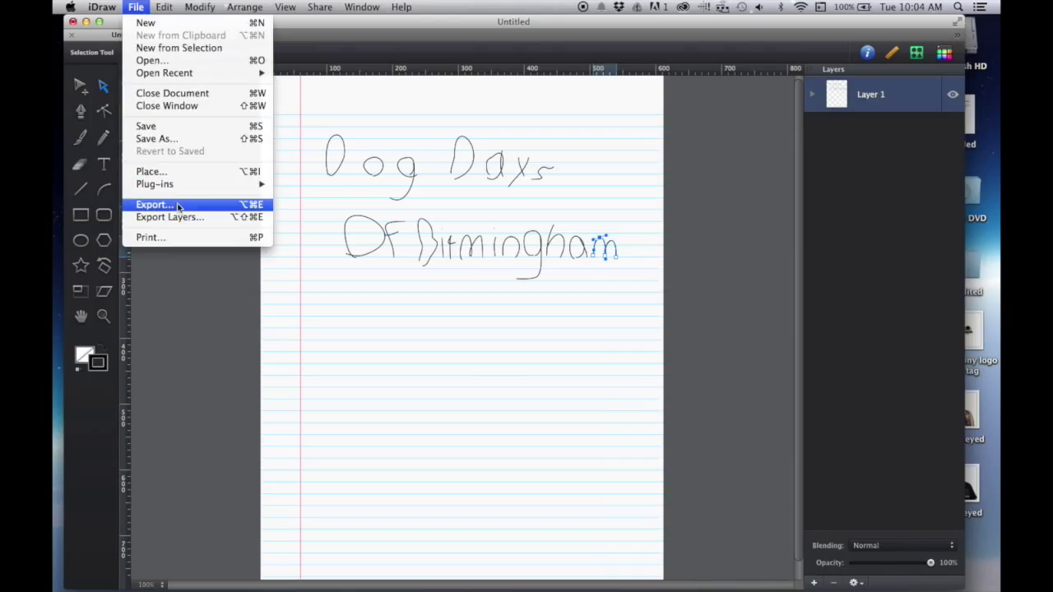
- Export the drawing as PNG 'ddog4' to the Desktop and minimise the iDraw window
left_click(176, 204)
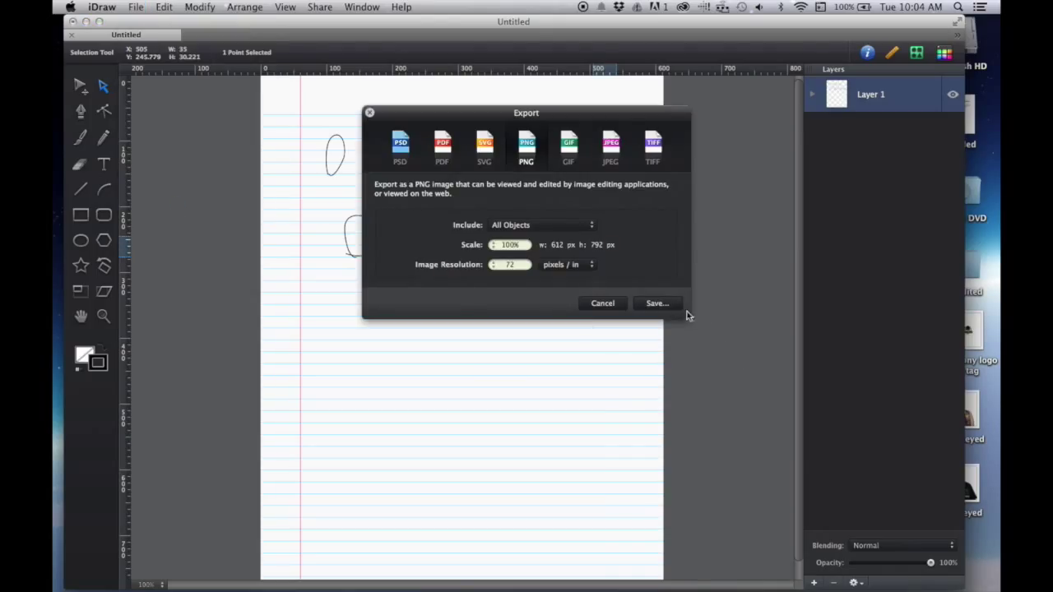
left_click(656, 303)
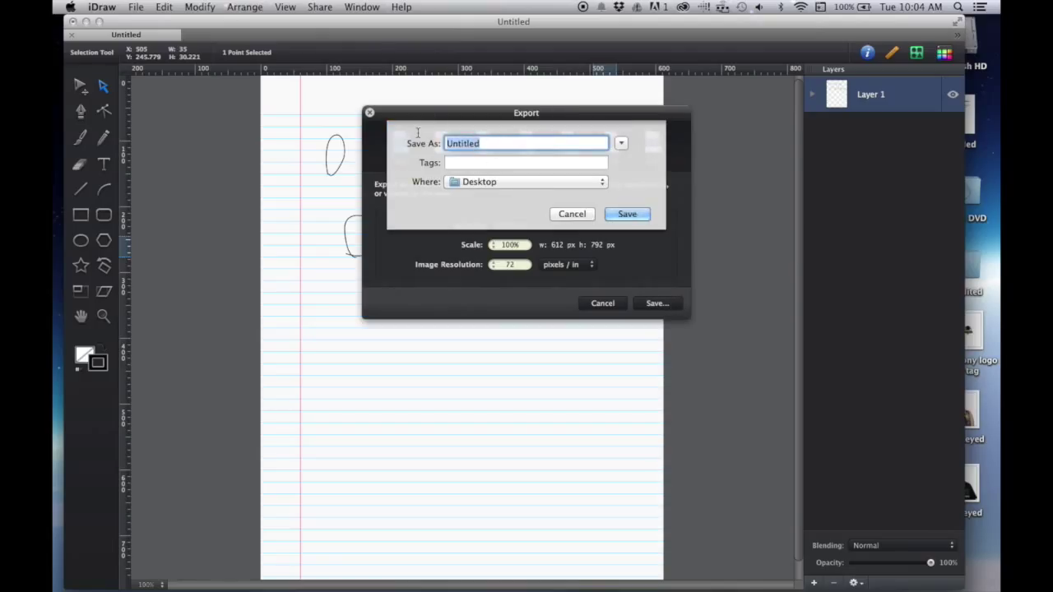
type("ddog4")
left_click(630, 215)
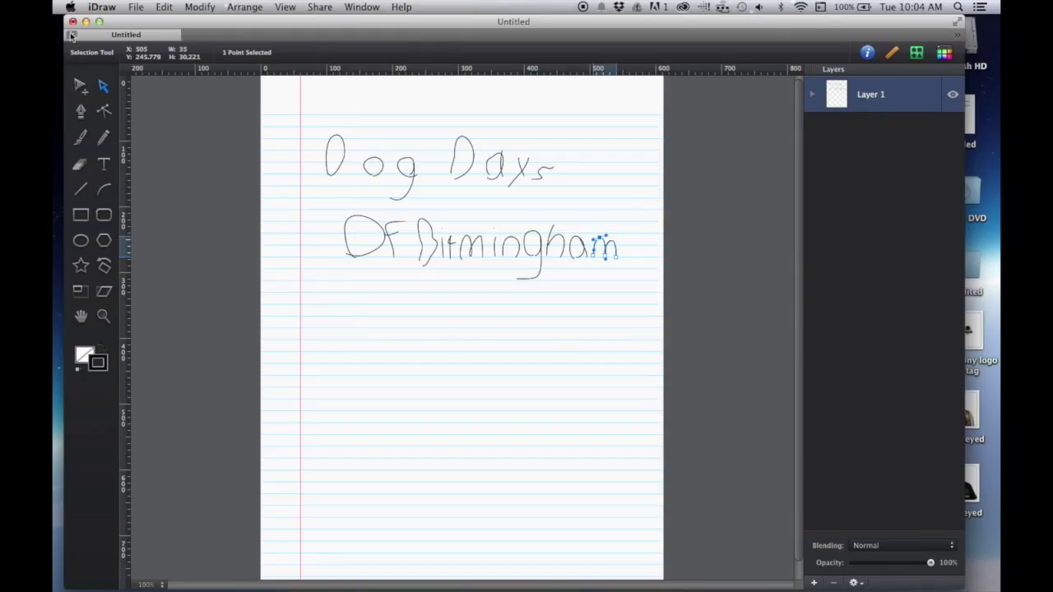
left_click(86, 22)
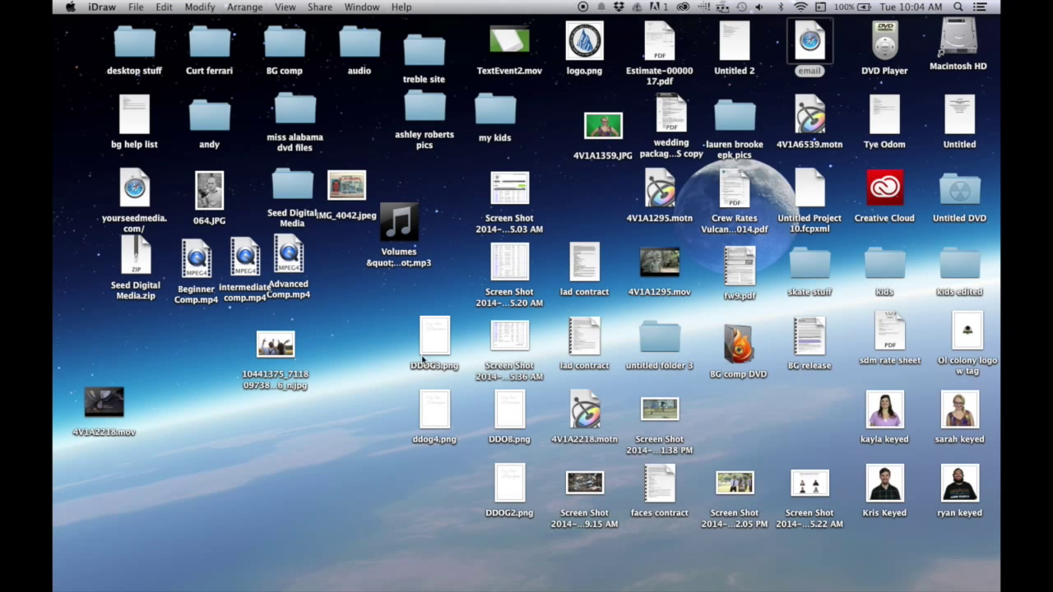
- Group ddog4.png with the other Dog Days PNGs on the desktop and open all four
left_click_drag(438, 405, 459, 484)
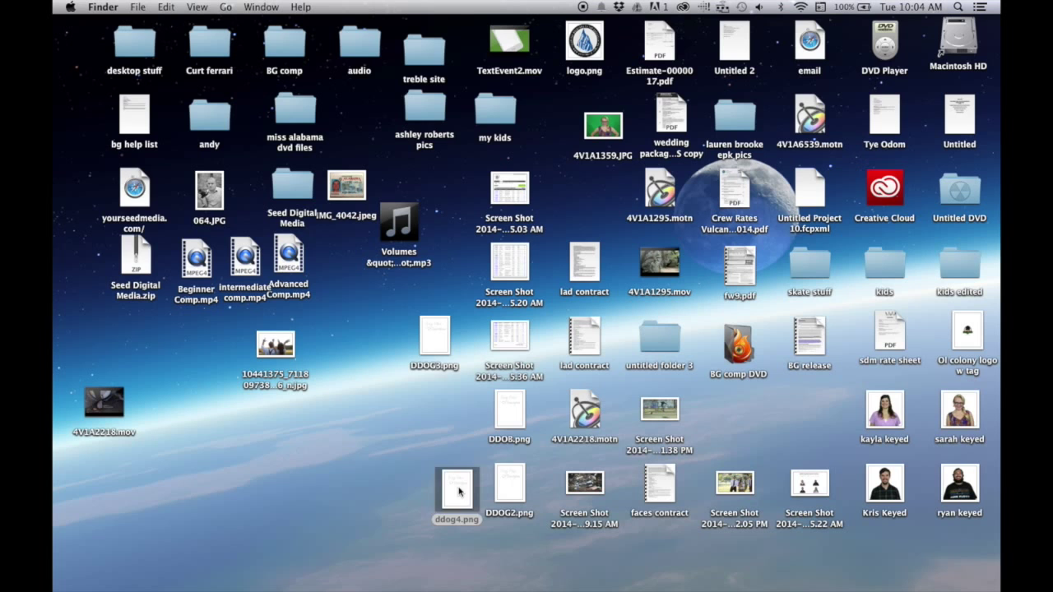
left_click_drag(434, 339, 450, 410)
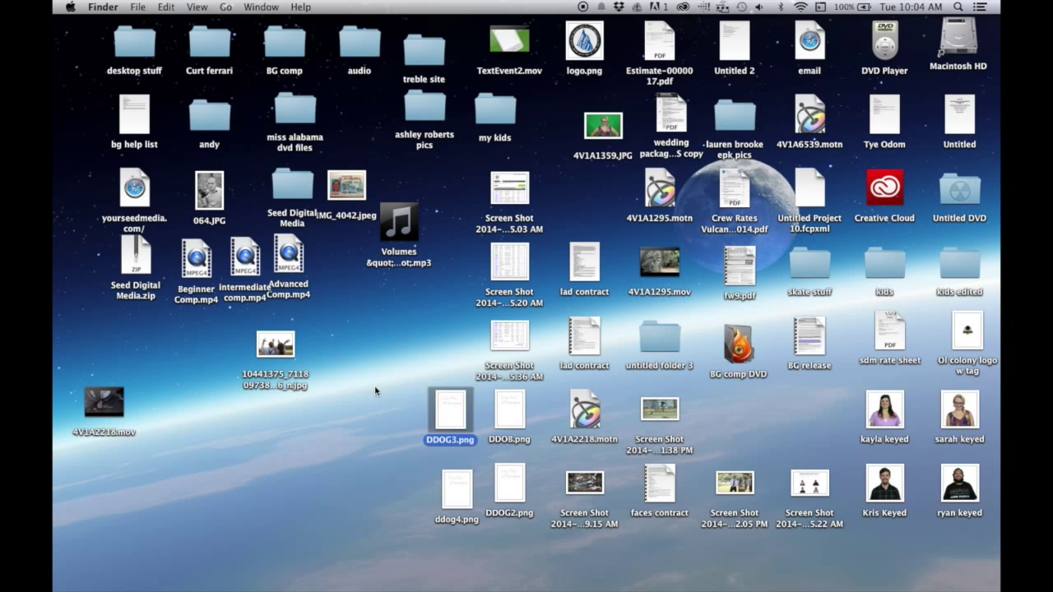
left_click_drag(376, 386, 541, 533)
double_click(508, 486)
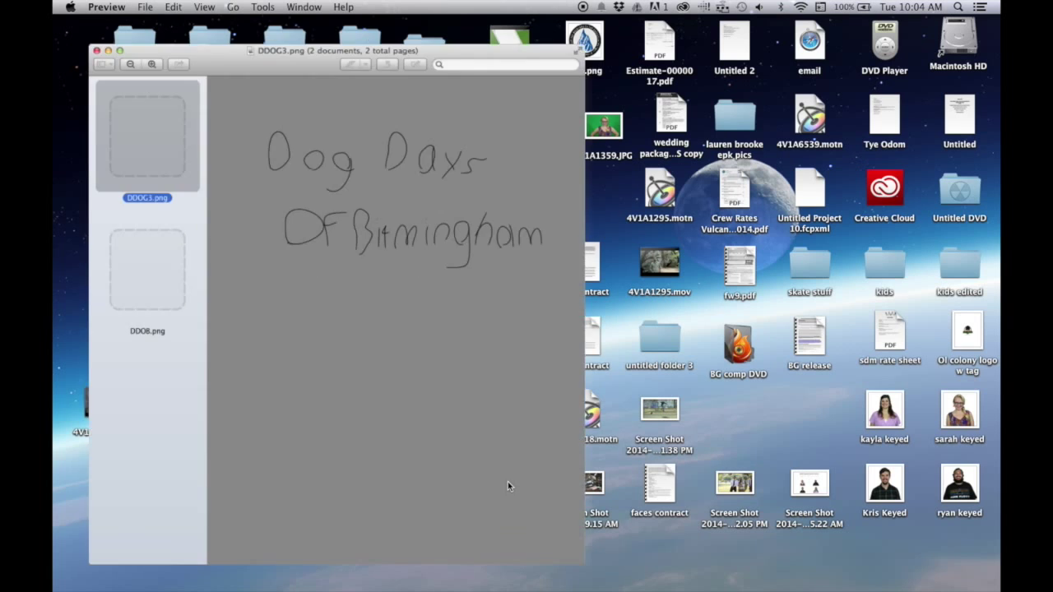
- Compare the DDOG2, ddog4, DDO8 and DDOG3 frames in Preview, then close their windows
left_click(121, 249)
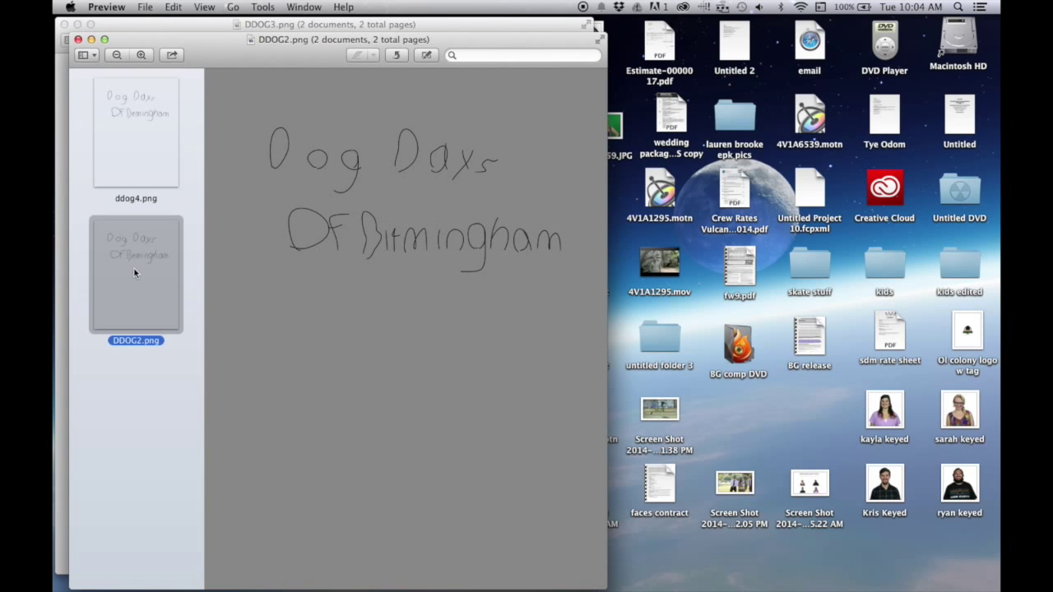
left_click(141, 158)
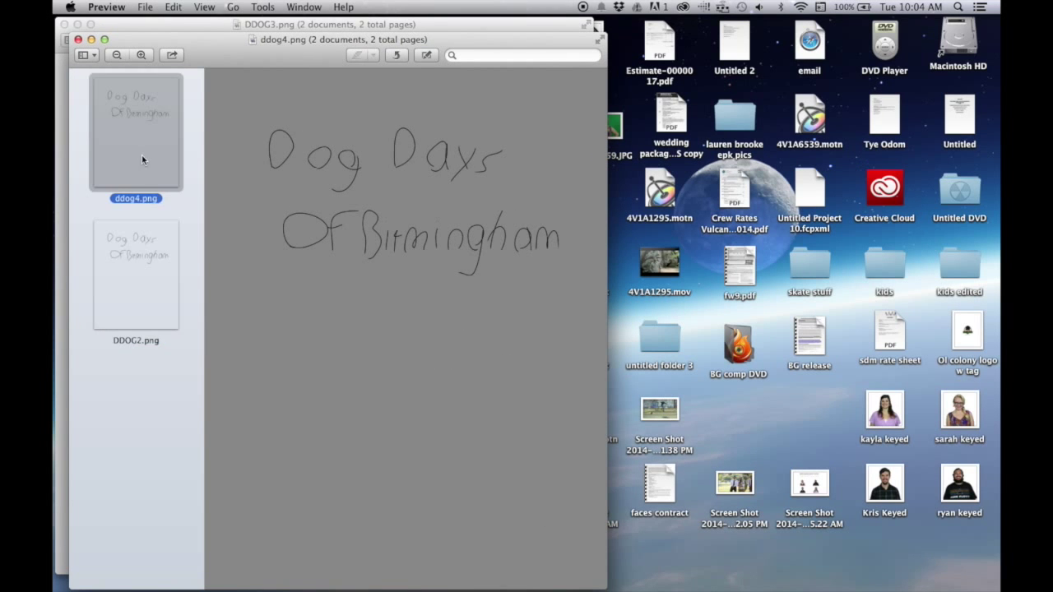
left_click(78, 39)
left_click(143, 240)
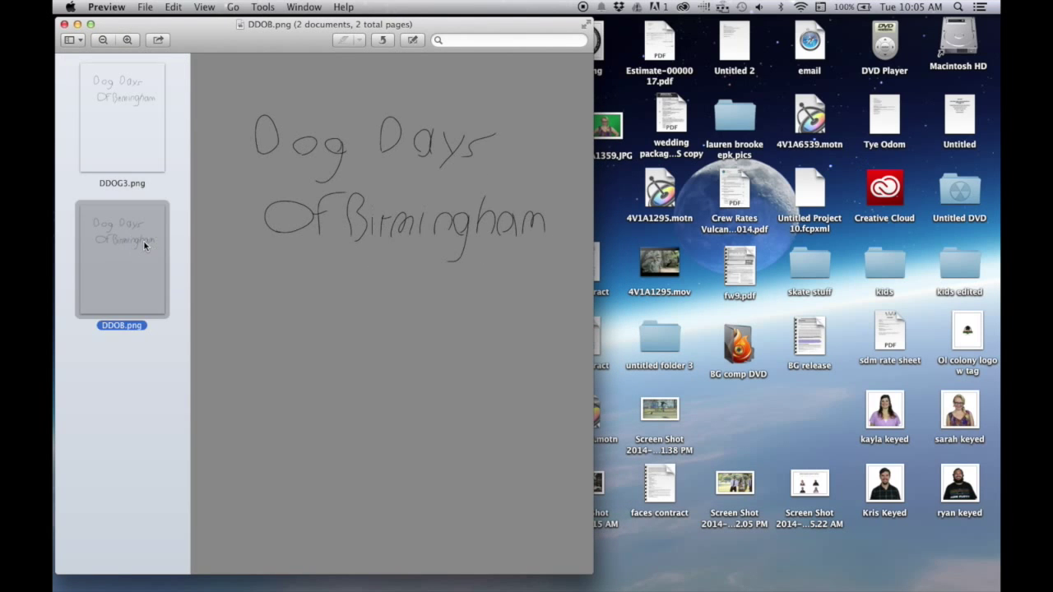
left_click(133, 140)
left_click(64, 24)
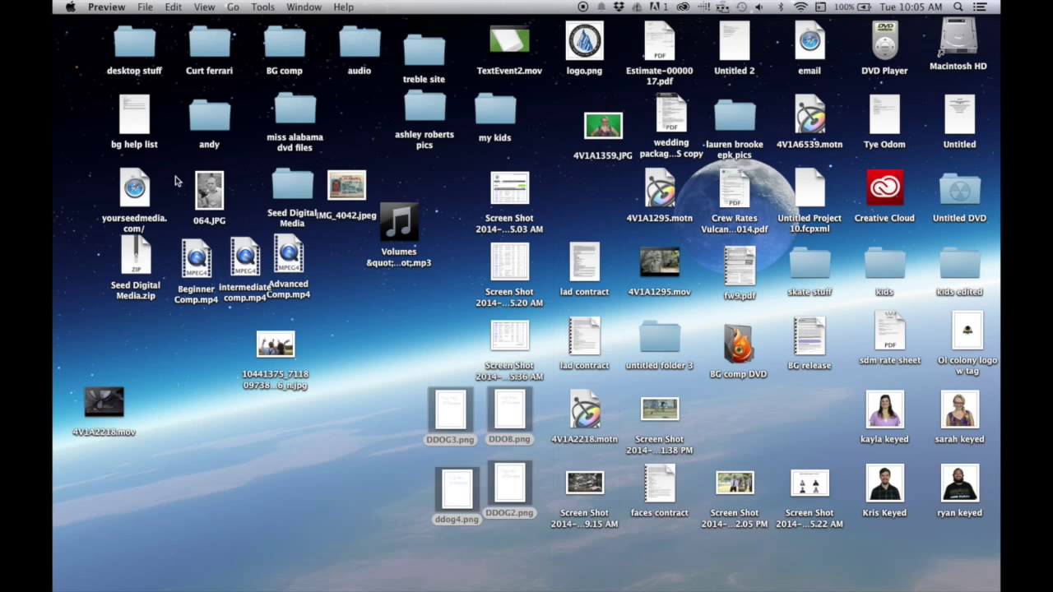
- Launch Final Cut Pro and place the Whites solid at the start of the timeline
mouse_move(668, 589)
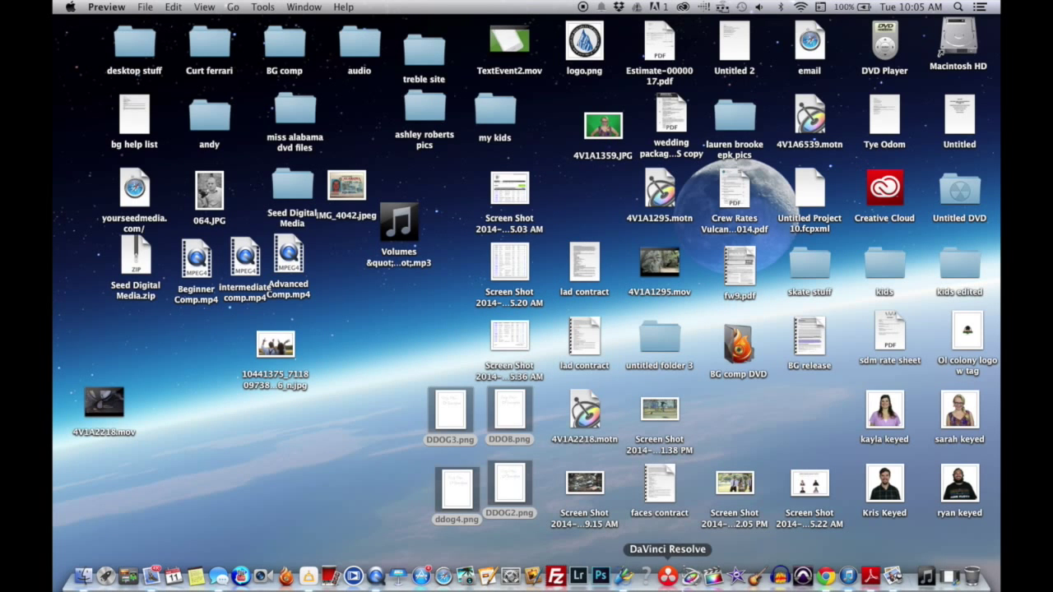
left_click(712, 578)
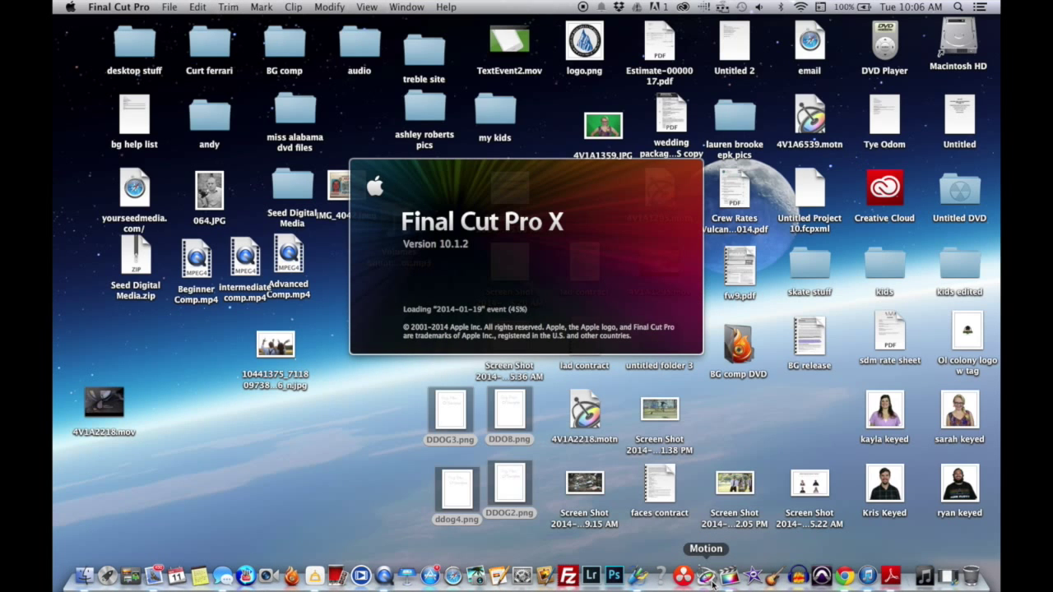
left_click(763, 407)
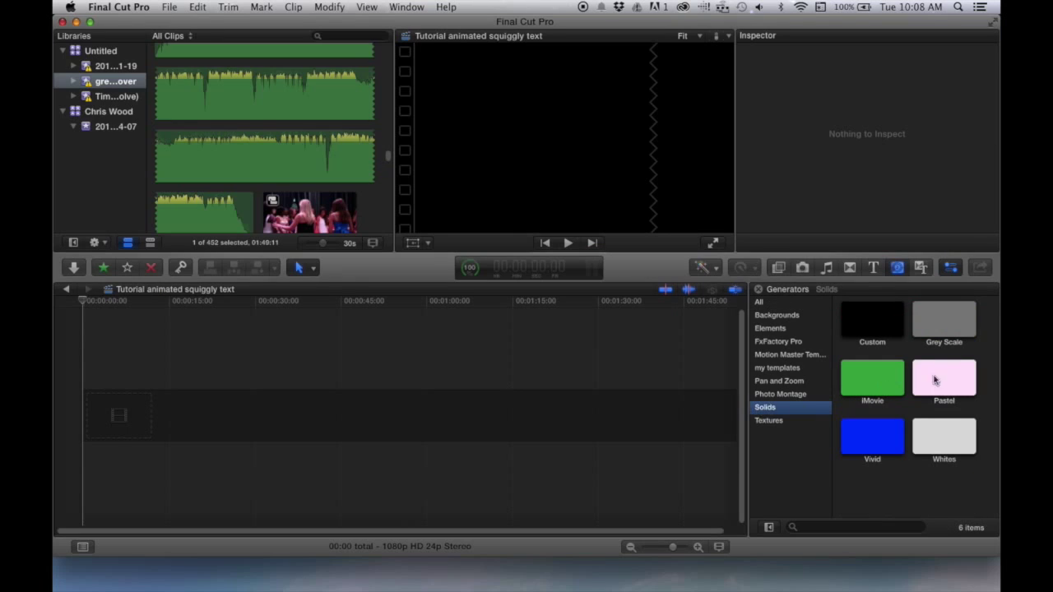
left_click_drag(954, 434, 111, 419)
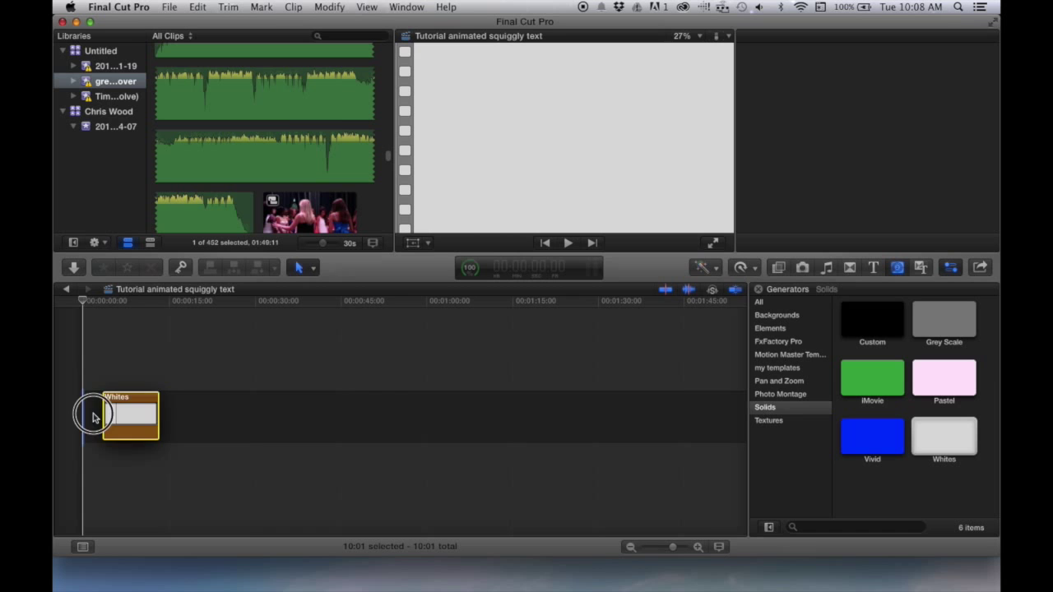
left_click(87, 418)
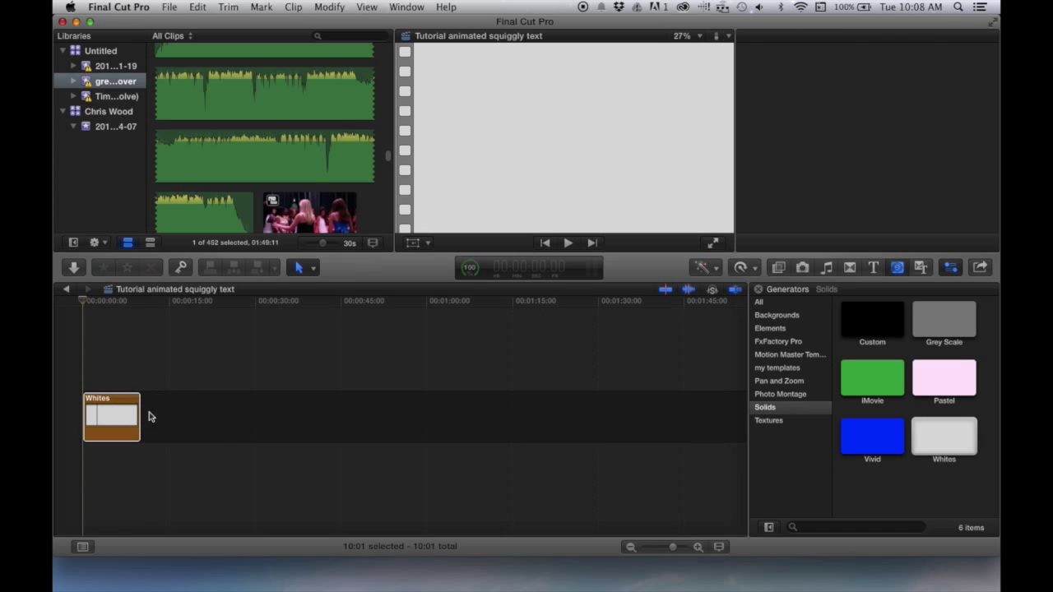
- Extend the Whites clip to about 1:30 (01:30:12)
left_click(157, 417)
left_click(136, 419)
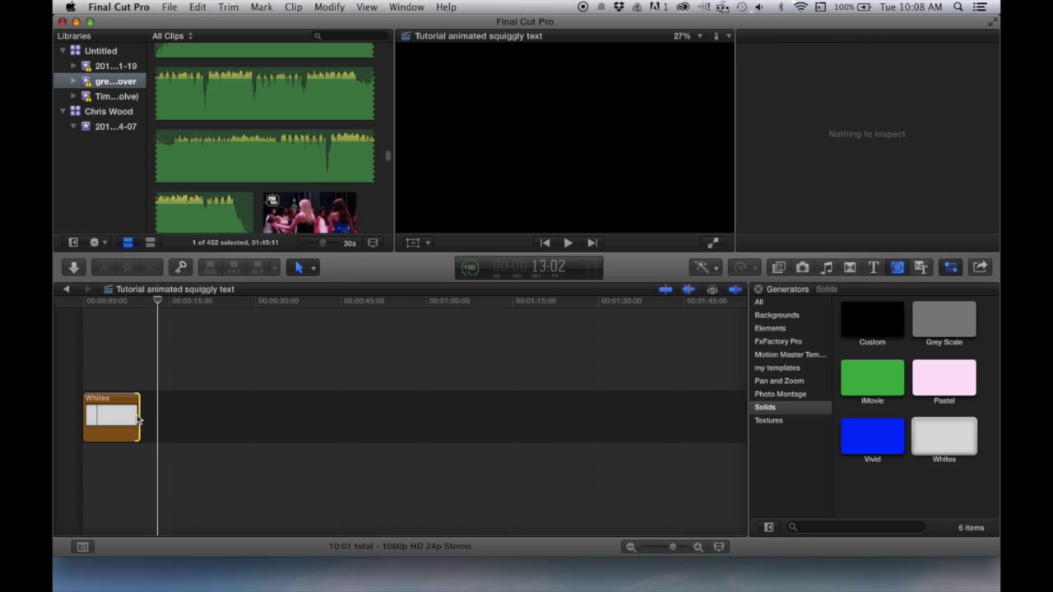
left_click_drag(138, 418, 599, 414)
left_click(541, 371)
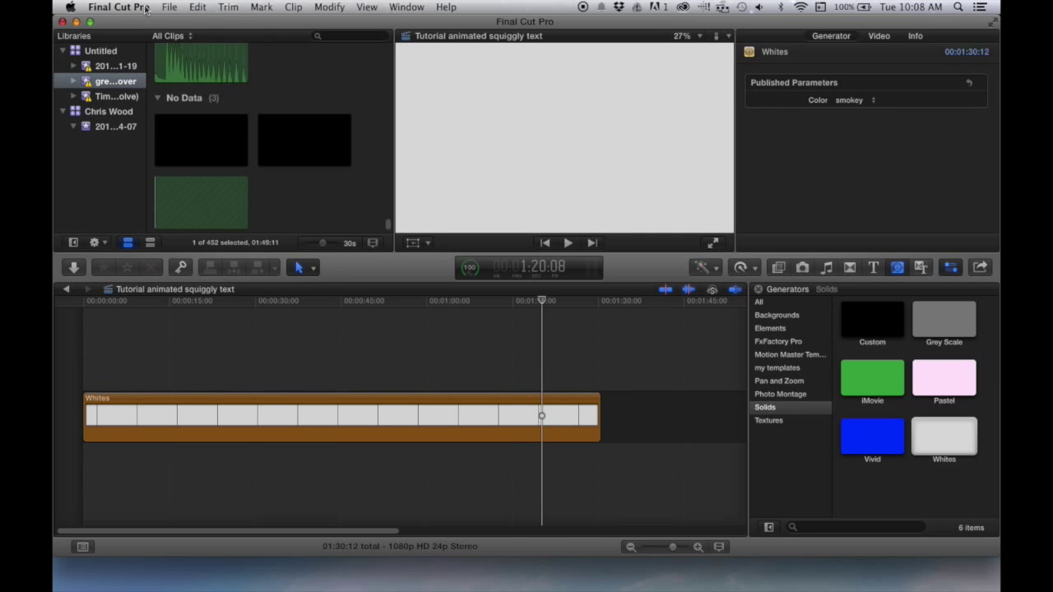
- Drag ddog4, DDOG3, DDO8 and DDOG2 from the desktop above Whites and zoom the timeline in
left_click_drag(151, 25, 563, 16)
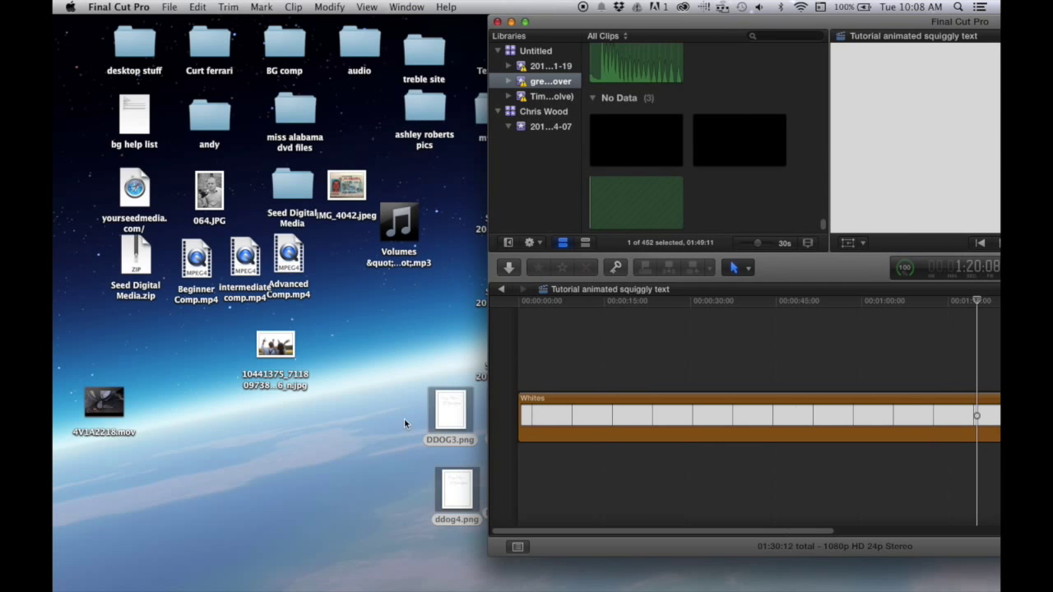
left_click_drag(453, 410, 523, 366)
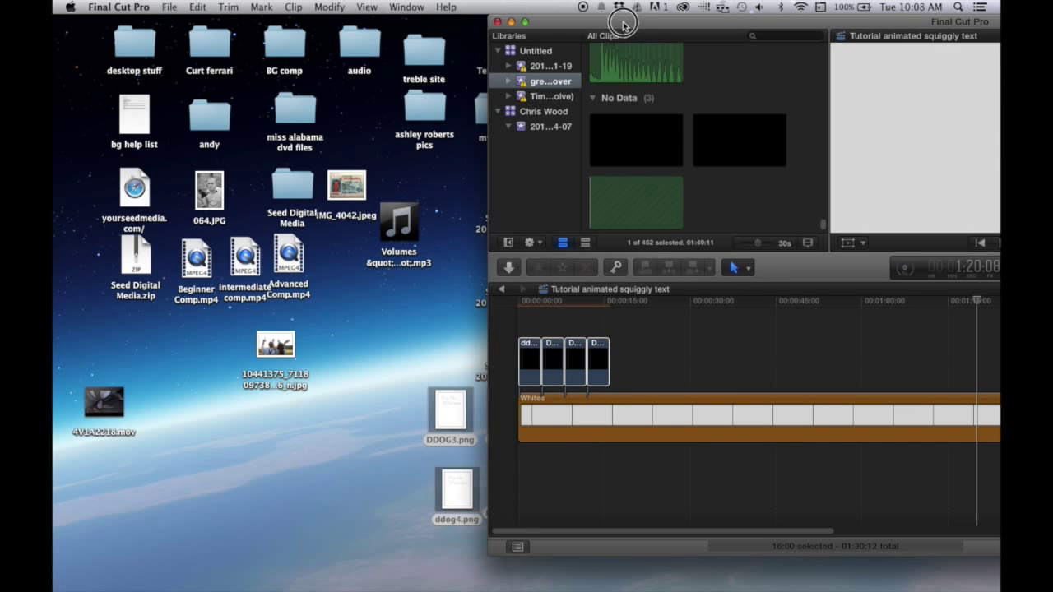
left_click_drag(612, 23, 210, 32)
key("super+equal")
key("super+equal")
key("super+equal")
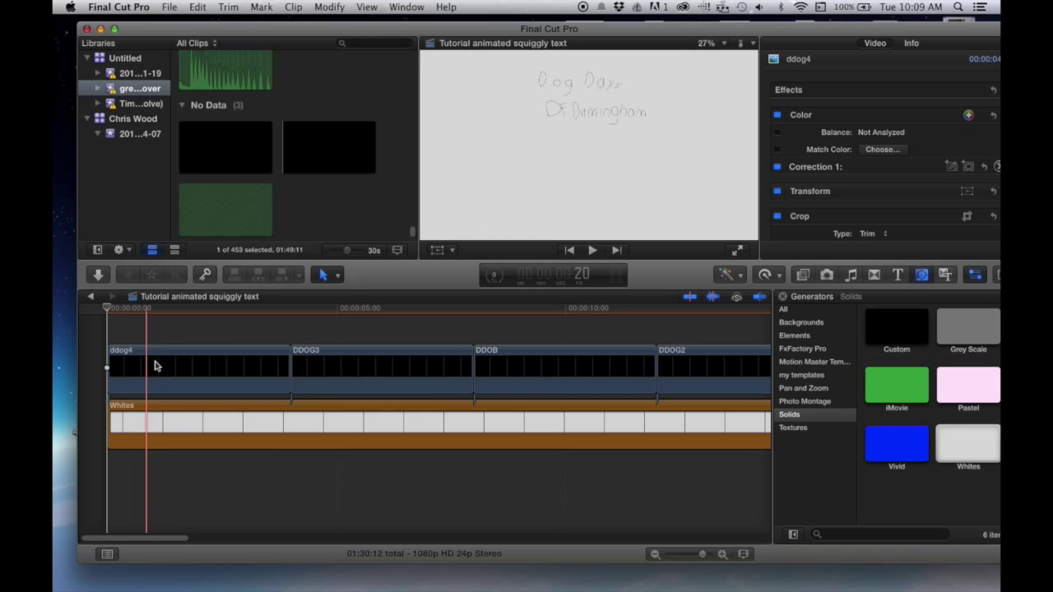
- Trim ddog4 and DDOG3 to a few frames and slide DDOB left against them
left_click(280, 369)
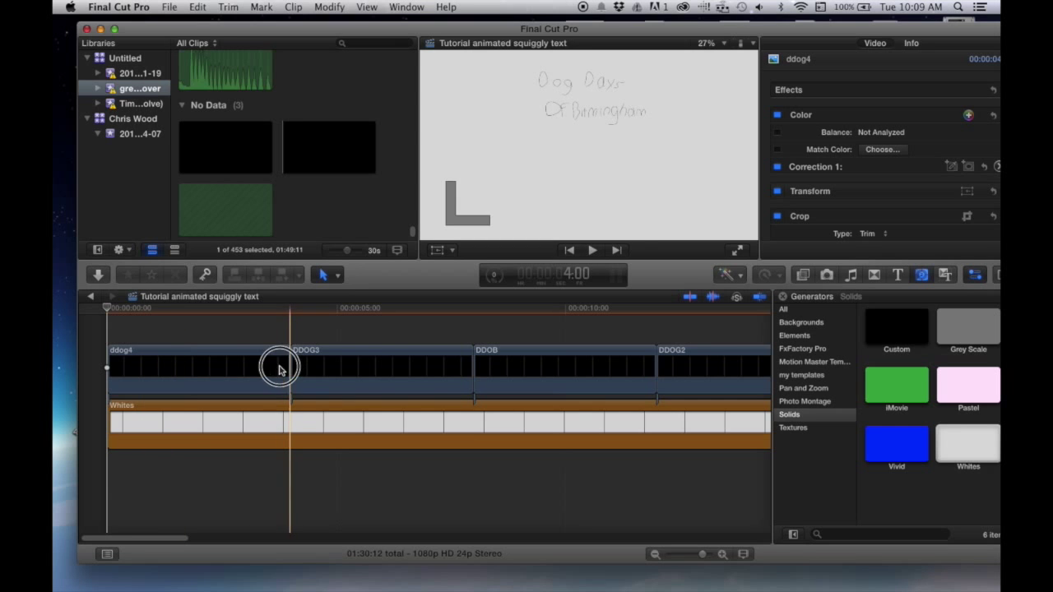
left_click_drag(280, 369, 116, 367)
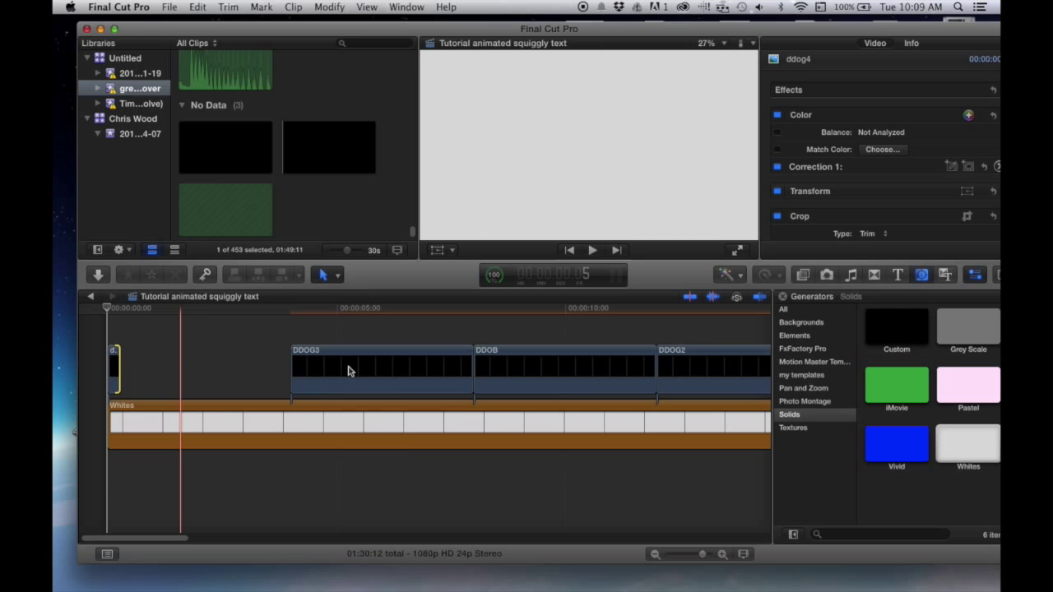
left_click_drag(364, 371, 82, 356)
key("Down")
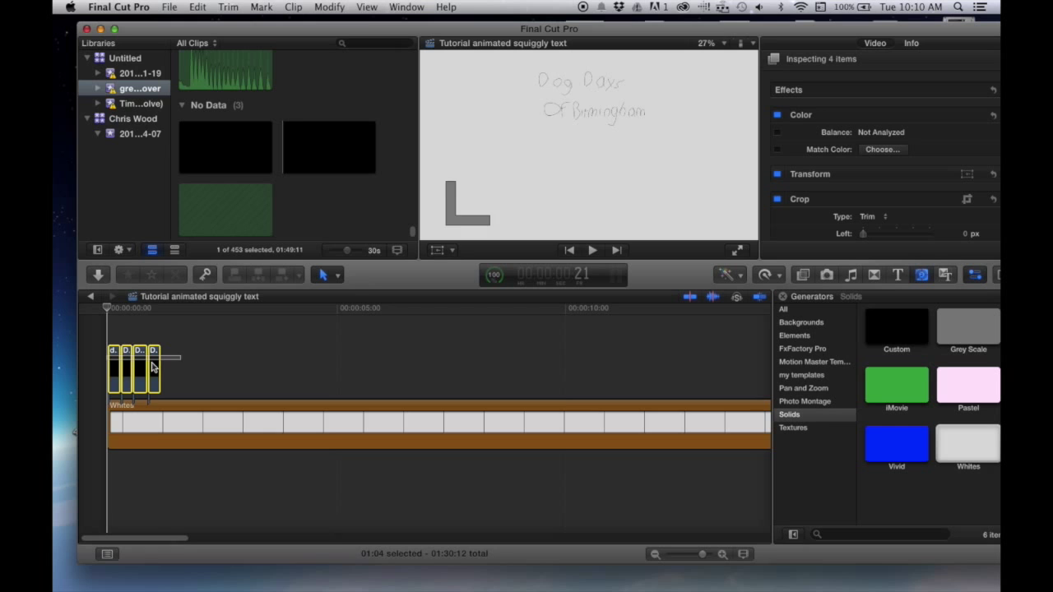
- Combine the four trimmed Dog Days clips into one compound clip and select it
right_click(153, 368)
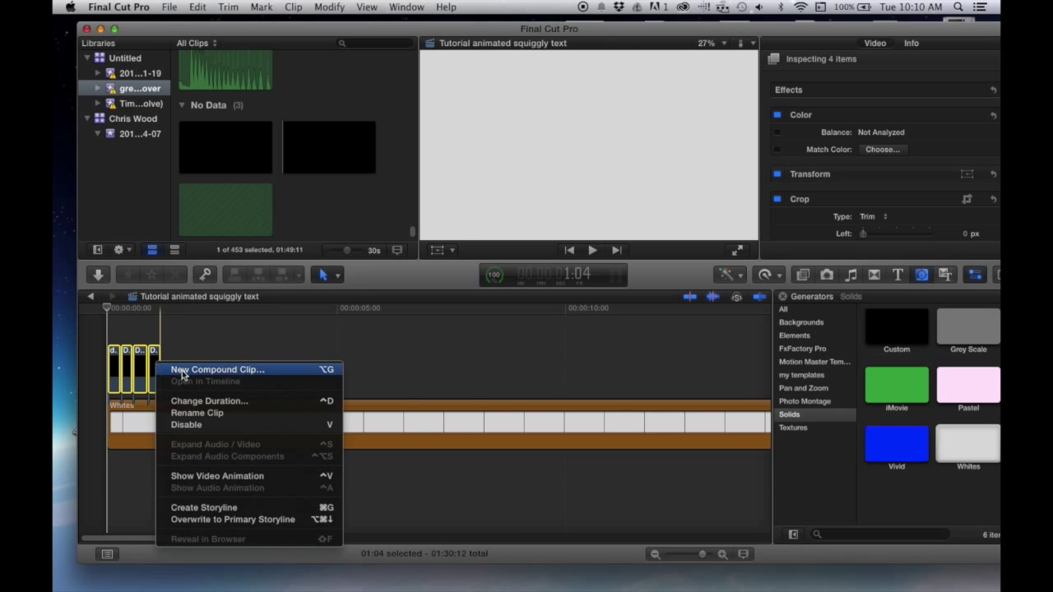
left_click(183, 369)
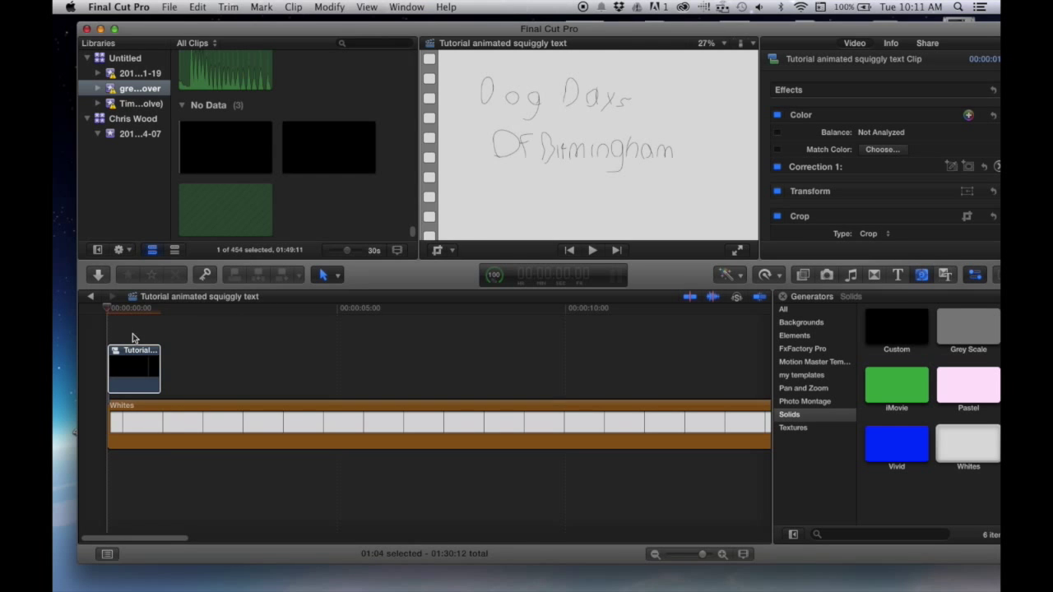
left_click(125, 354)
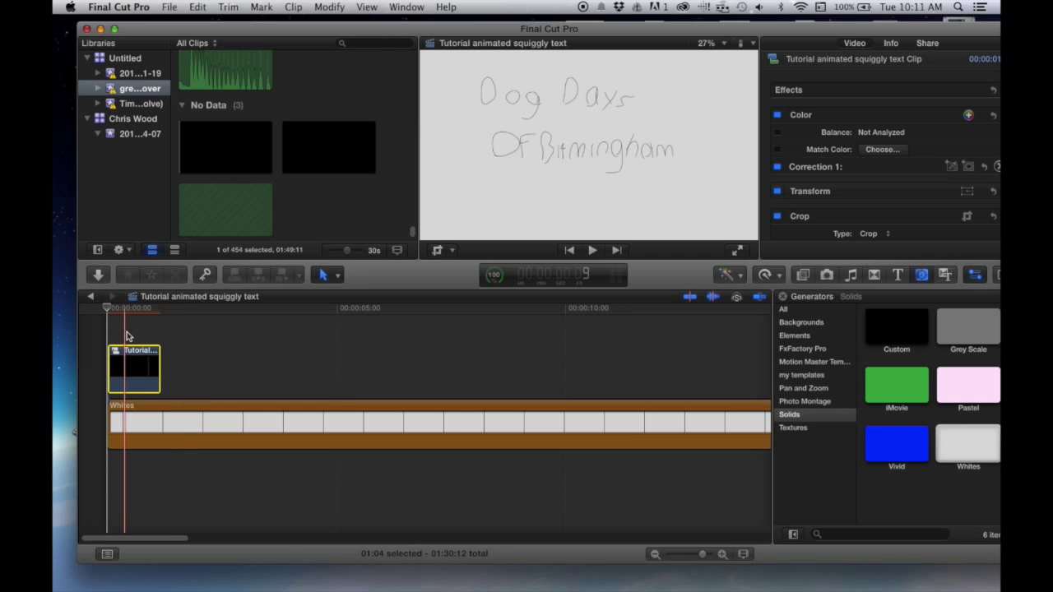
left_click(138, 366)
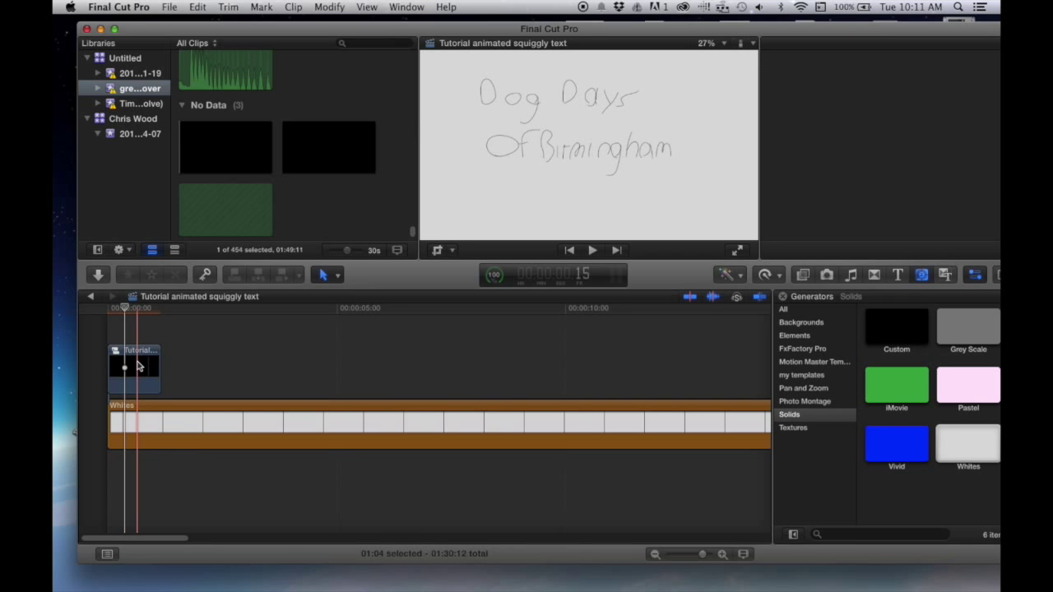
- Copy the compound clip and paste copies back-to-back along the Whites background
key("super+c")
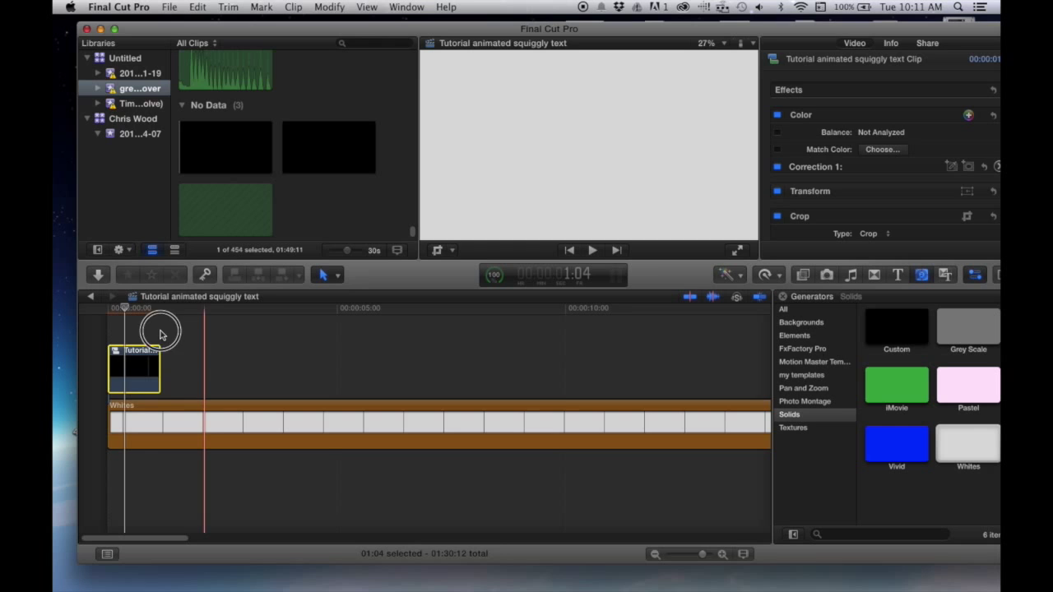
left_click(159, 330)
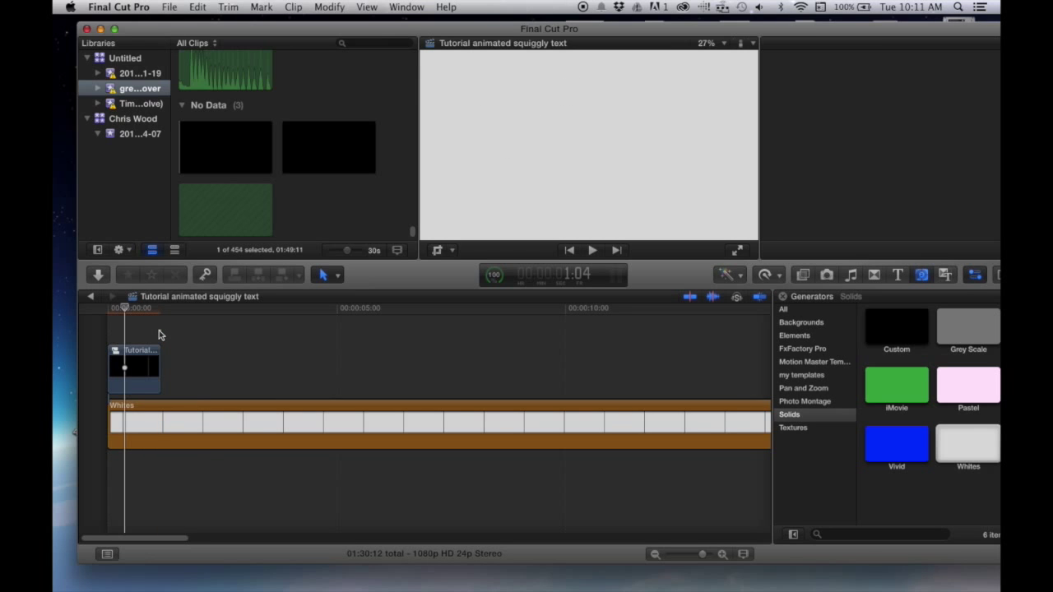
key("super+v")
key("super+v")
key("super+v")
key("super+v")
key("super+v")
key("super+v")
key("super+v")
key("super+v")
key("super+v")
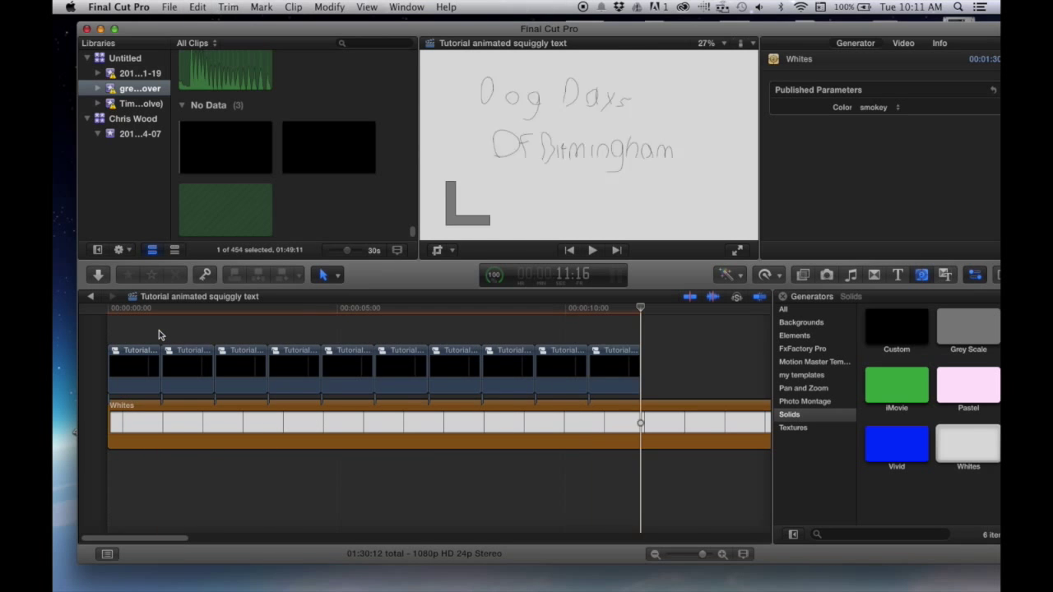
key("super+v")
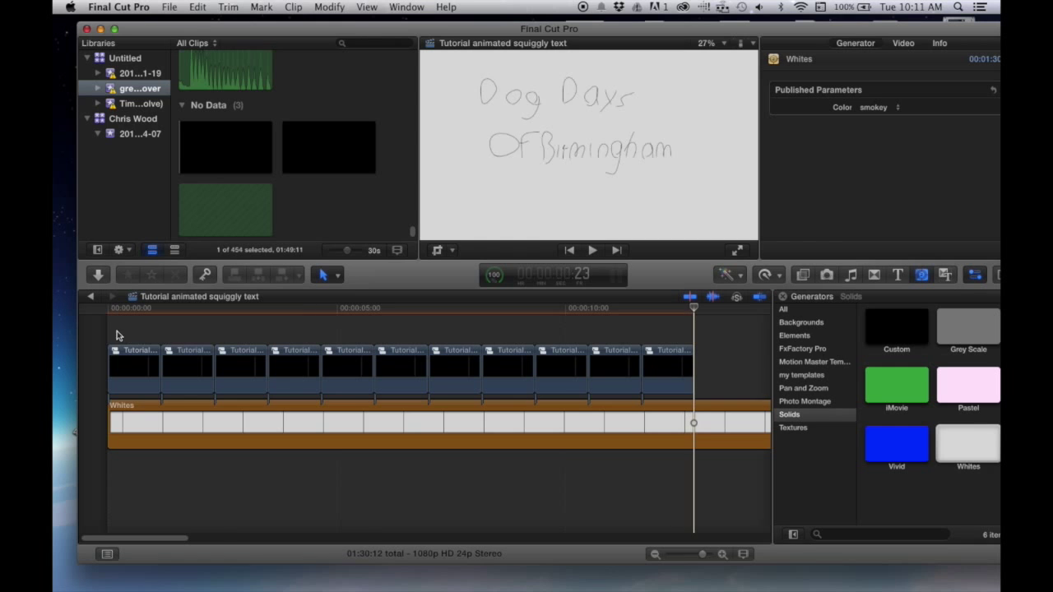